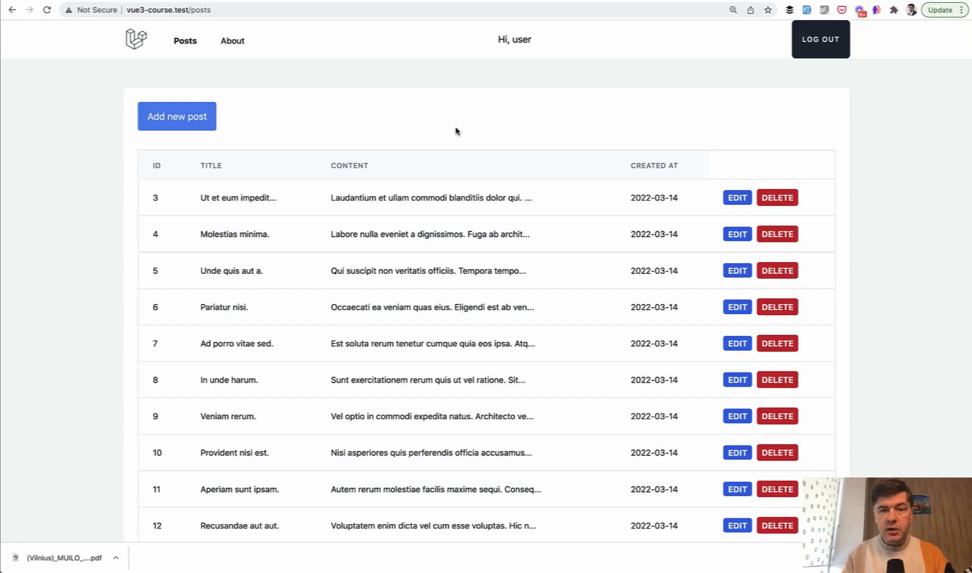
Step: Locate the hardcoded user placeholder in the App.vue greeting
double_click(524, 39)
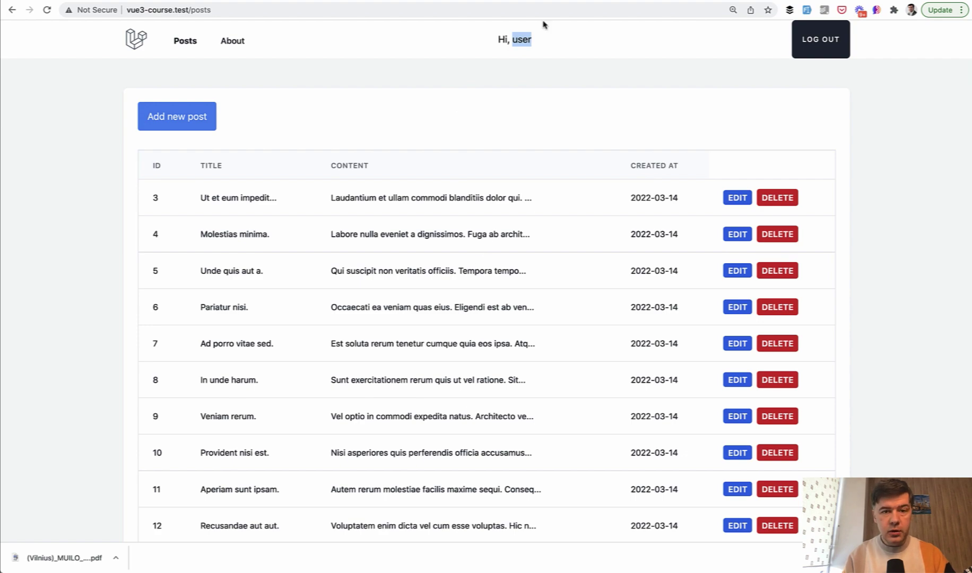
key("super+Tab")
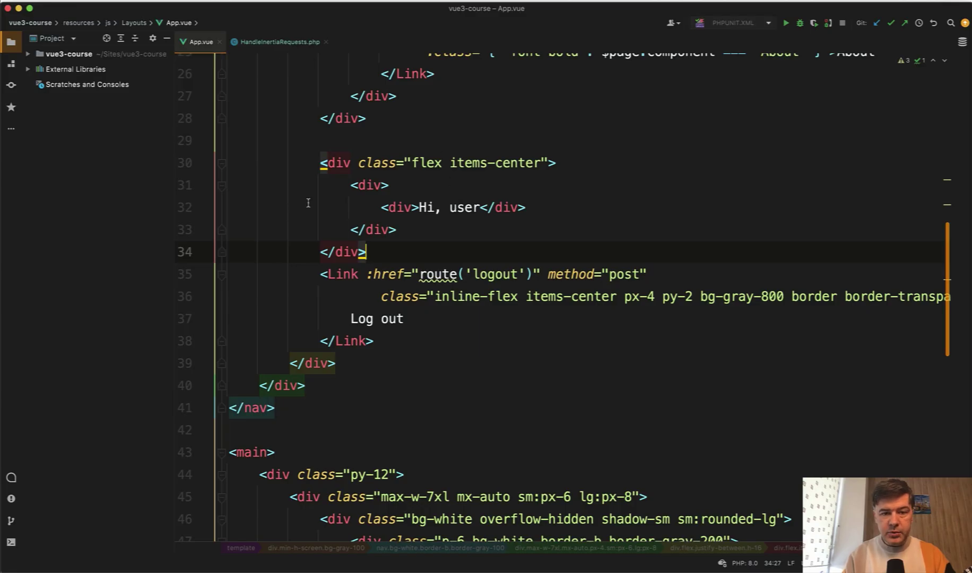
double_click(466, 212)
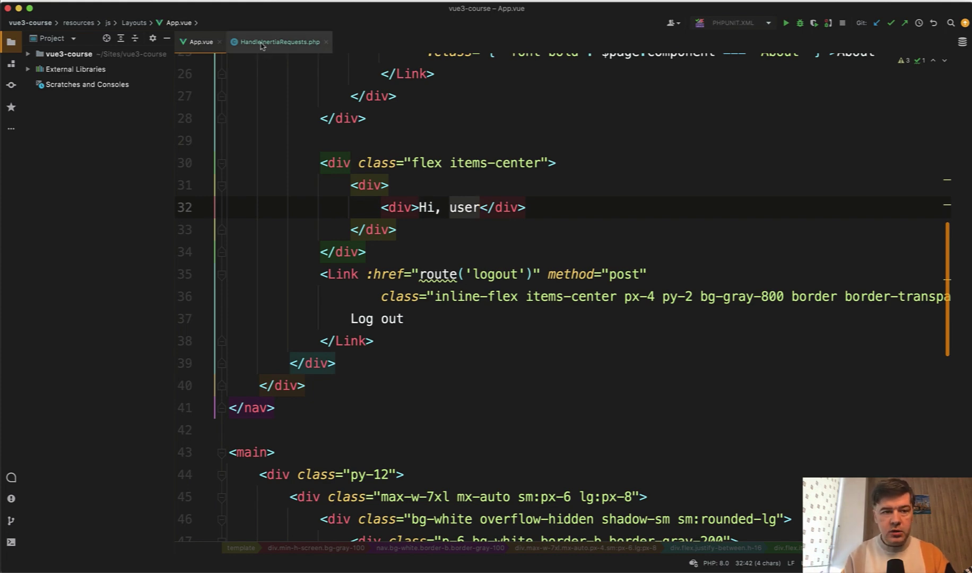
Step: Add a 'user' array with auth()->user()->name and auth()->user()->email to share()
left_click(279, 40)
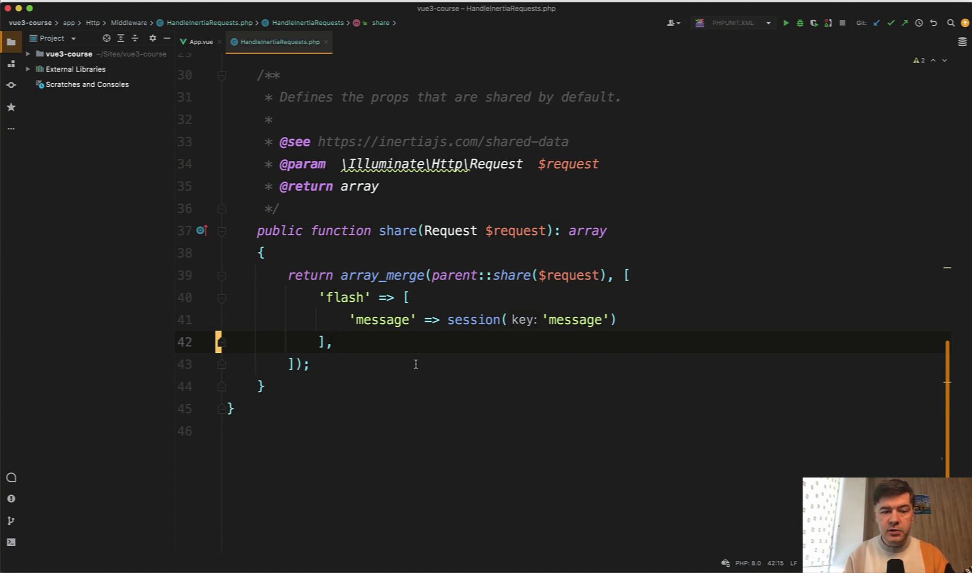
key("Return")
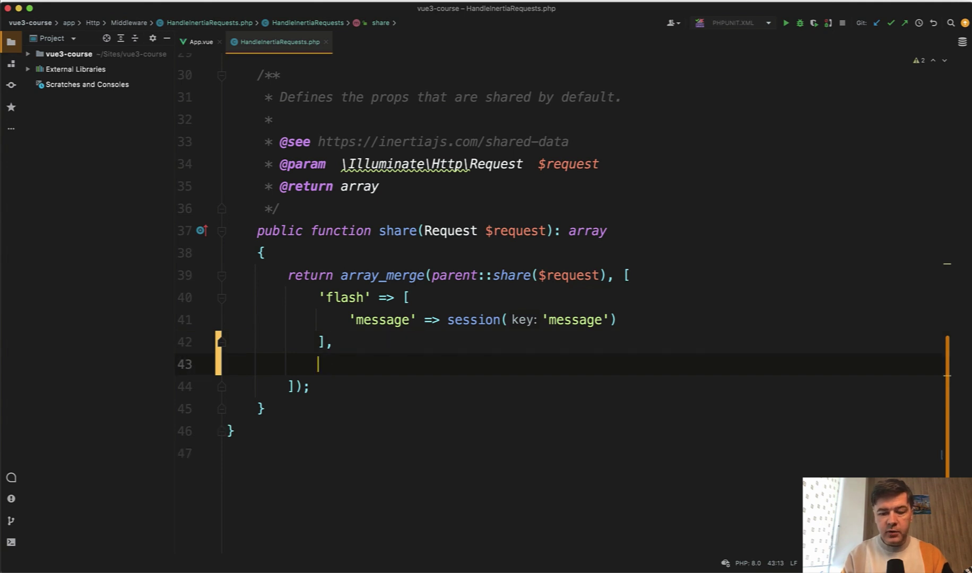
type("'user' => ")
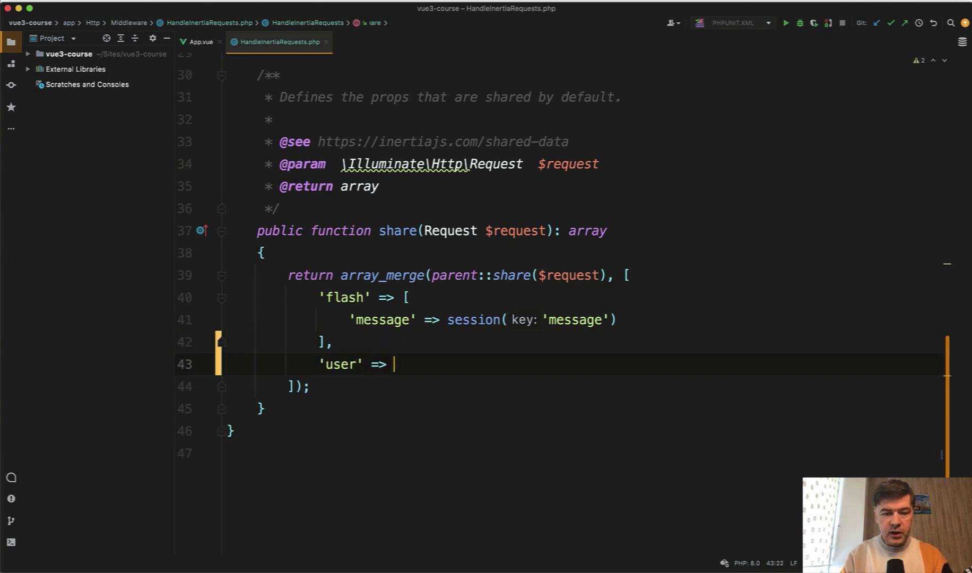
type("[")
key("Return")
type("'")
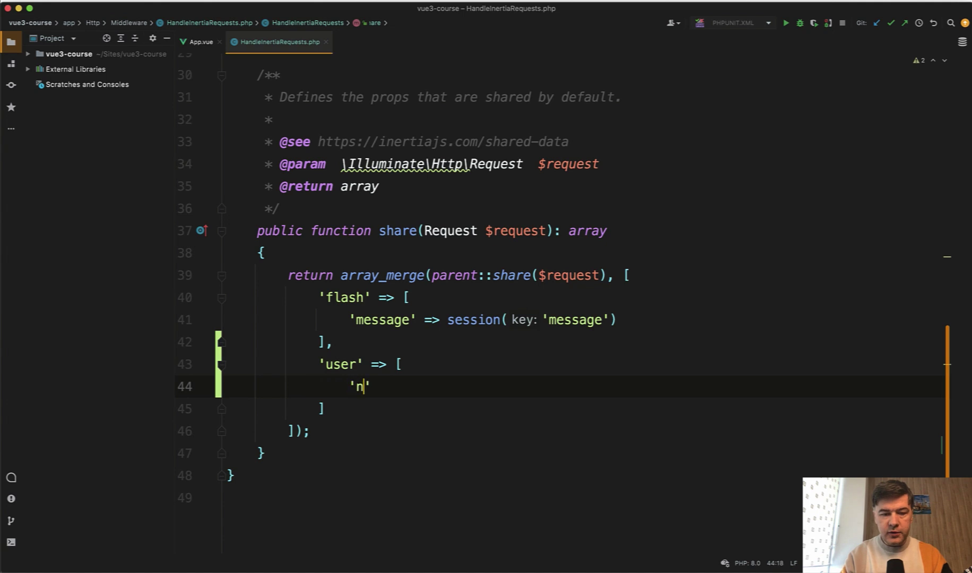
type("name' => auth()-")
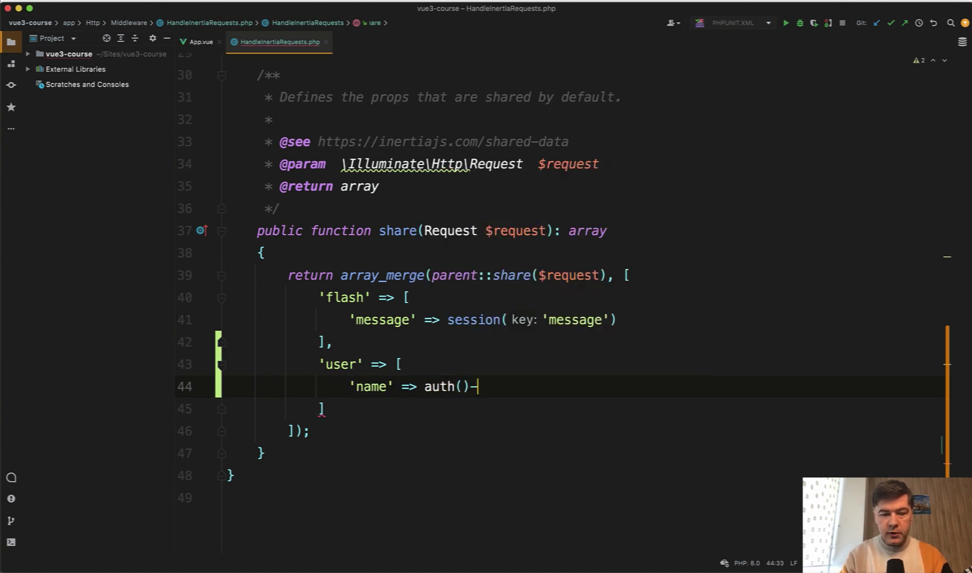
type(">user()->na")
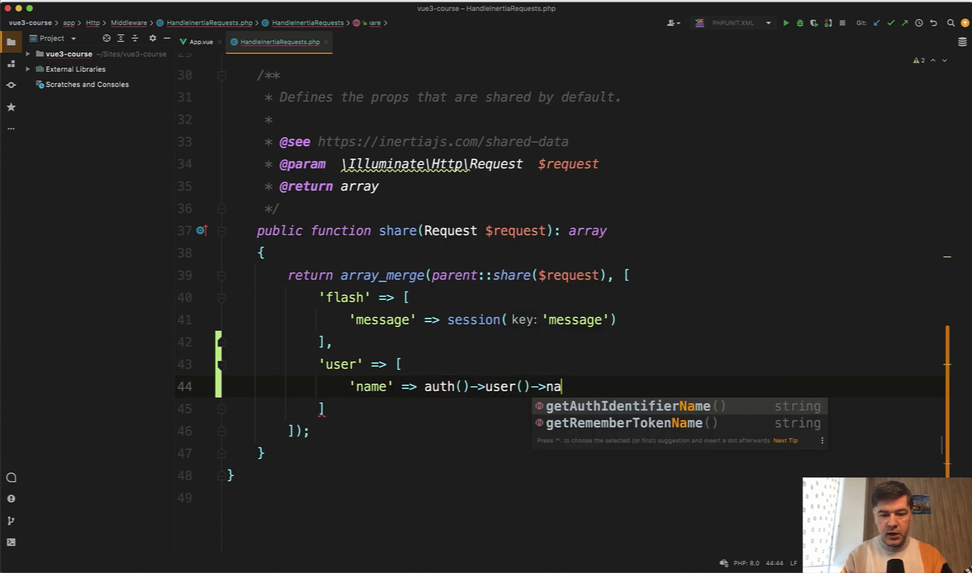
type("me,")
key("super+d")
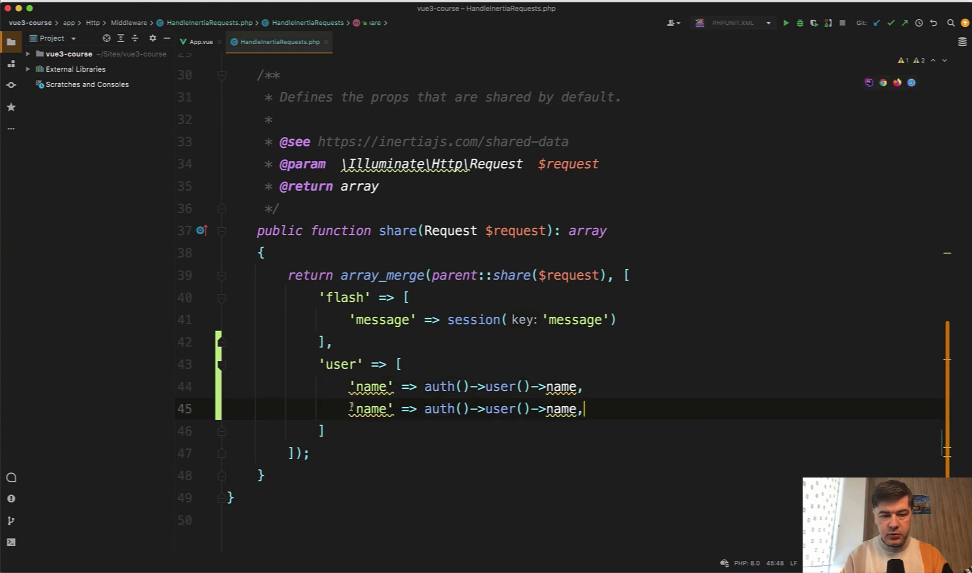
double_click(370, 409)
type("email")
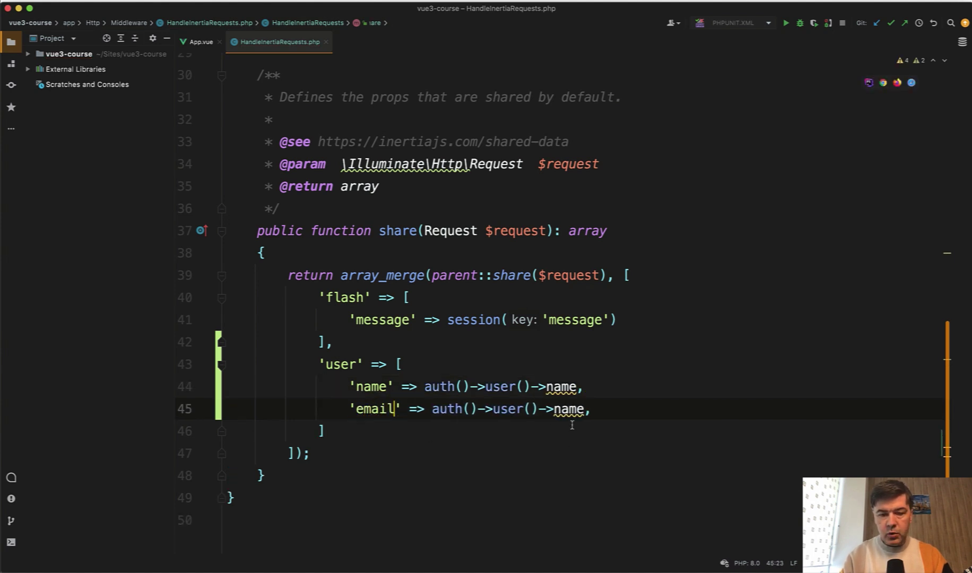
double_click(568, 409)
type("email")
left_click(317, 453)
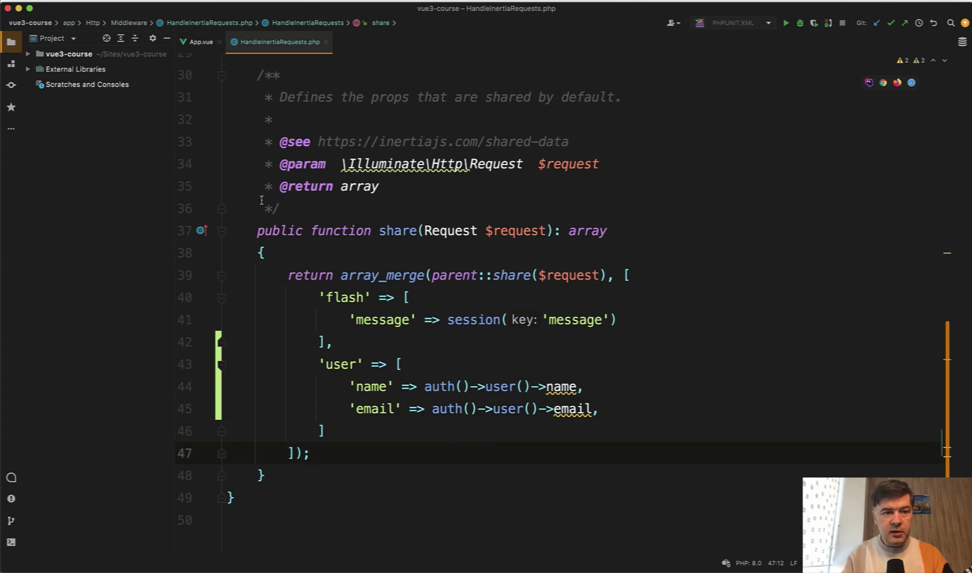
Step: Paste the flash message expression over the greeting's user placeholder in App.vue
left_click(201, 42)
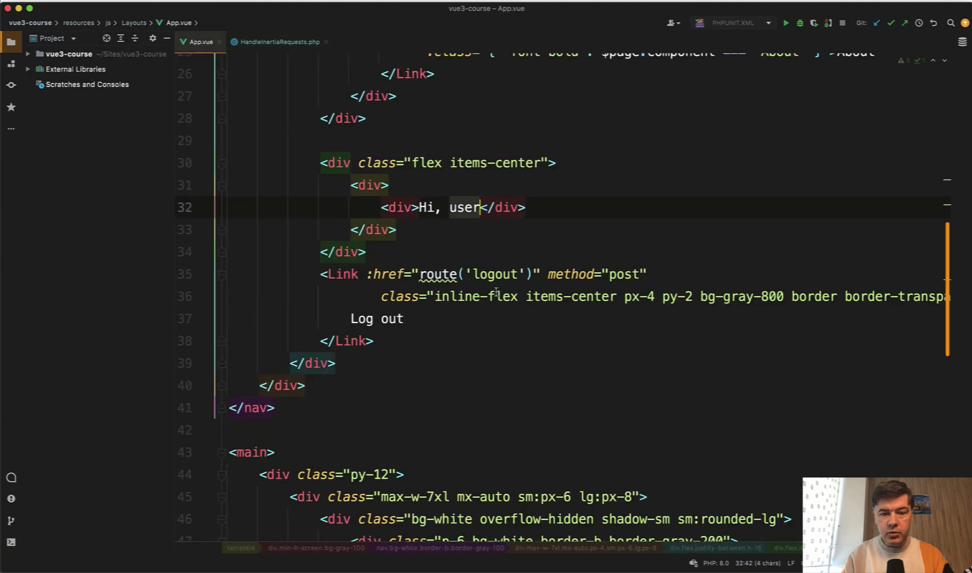
left_click(468, 207)
scroll(469, 206, "up", 3)
scroll(468, 207, "up", 2)
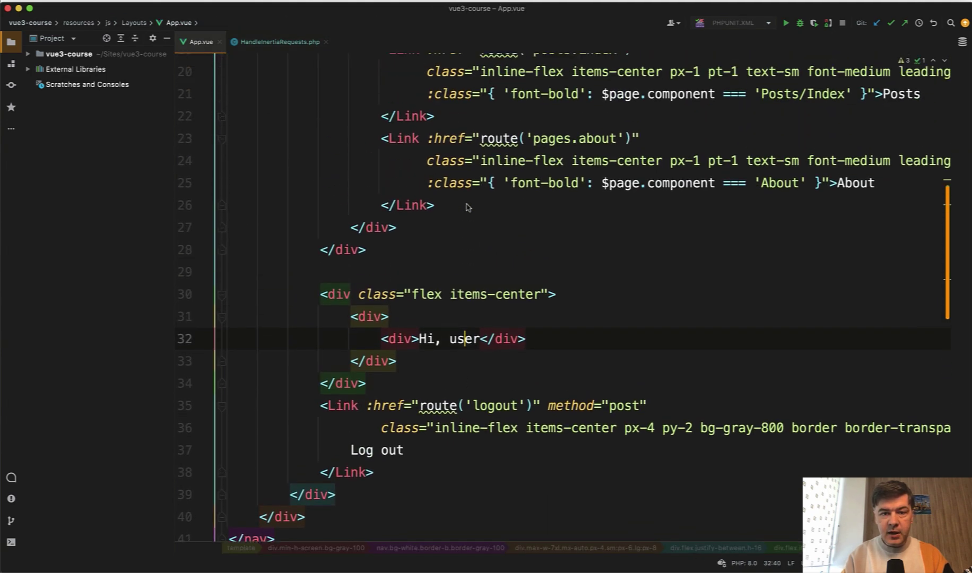
scroll(468, 207, "down", 5)
scroll(468, 207, "down", 5)
scroll(468, 207, "down", 5)
scroll(469, 207, "down", 1)
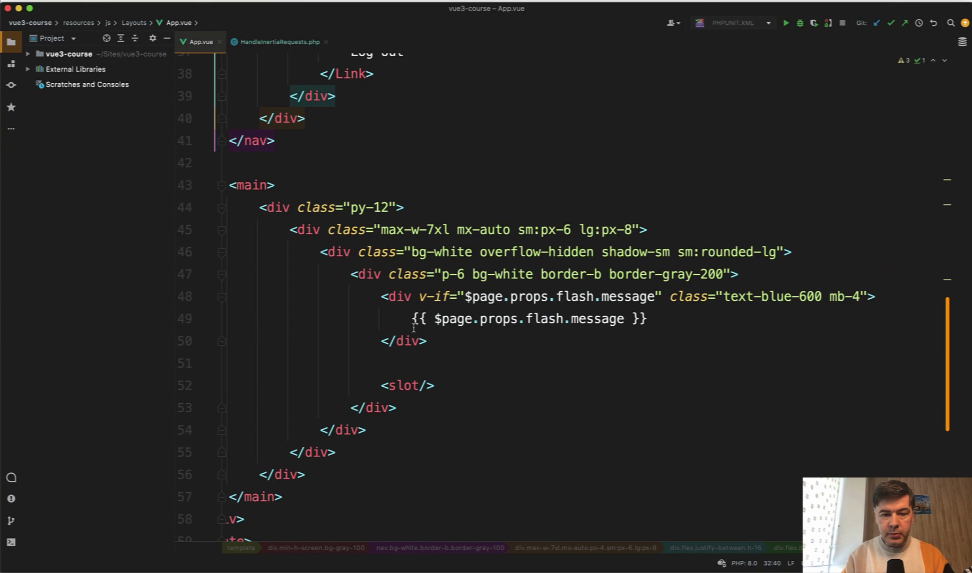
left_click(410, 318)
key("shift+End")
key("ctrl+c")
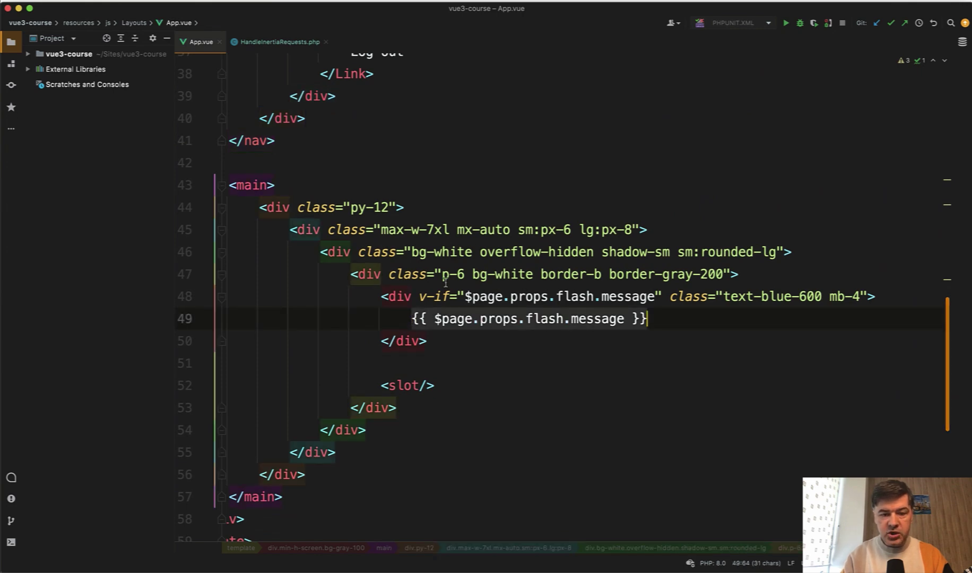
scroll(445, 282, "up", 5)
scroll(479, 239, "up", 5)
double_click(460, 280)
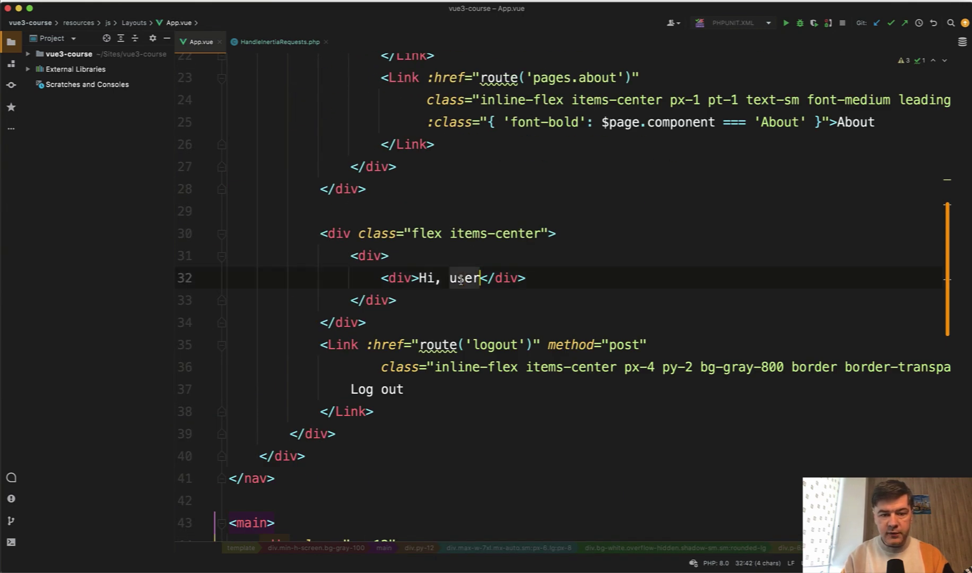
key("ctrl+v")
Step: Change the pasted expression to user.name and add a line break after it
double_click(584, 278)
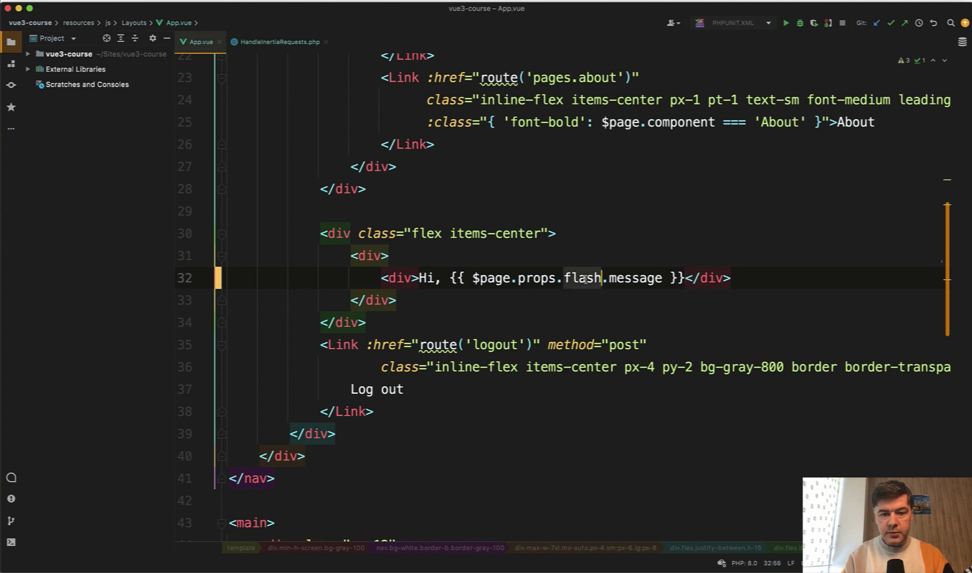
type("user")
double_click(617, 278)
type("name")
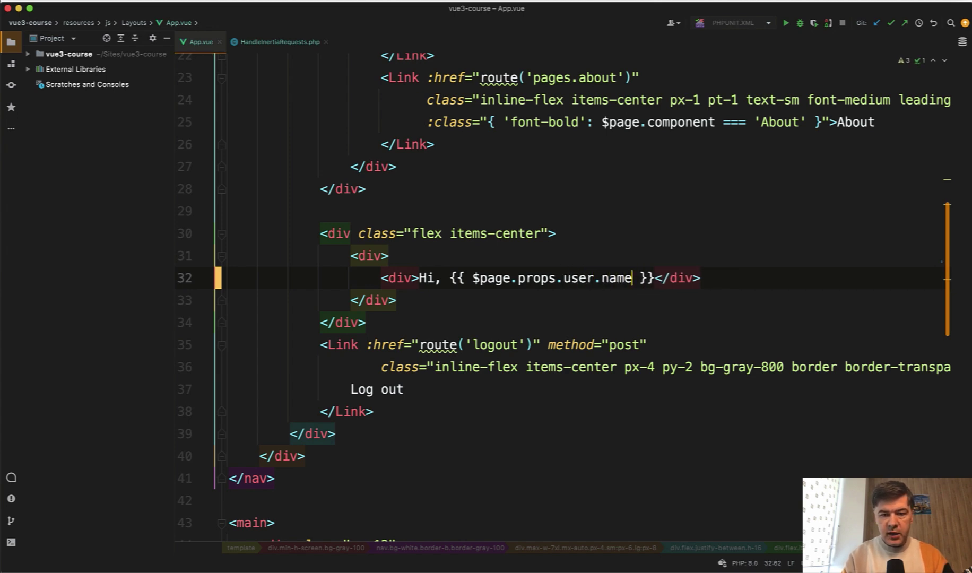
key("End")
key("Return")
type("<br ")
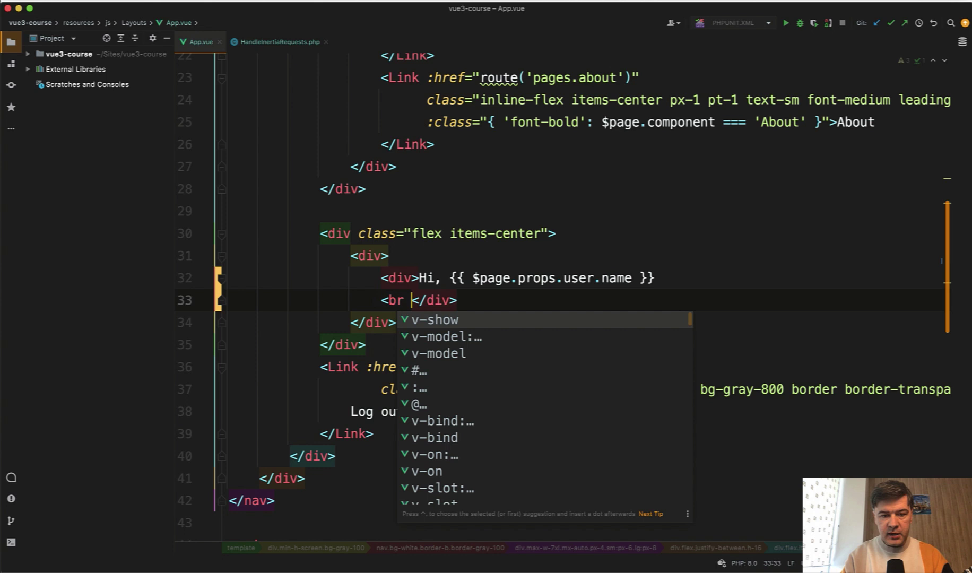
type("/>>")
Step: Add a new line beneath the name that outputs user.email
key("Return")
key("Return")
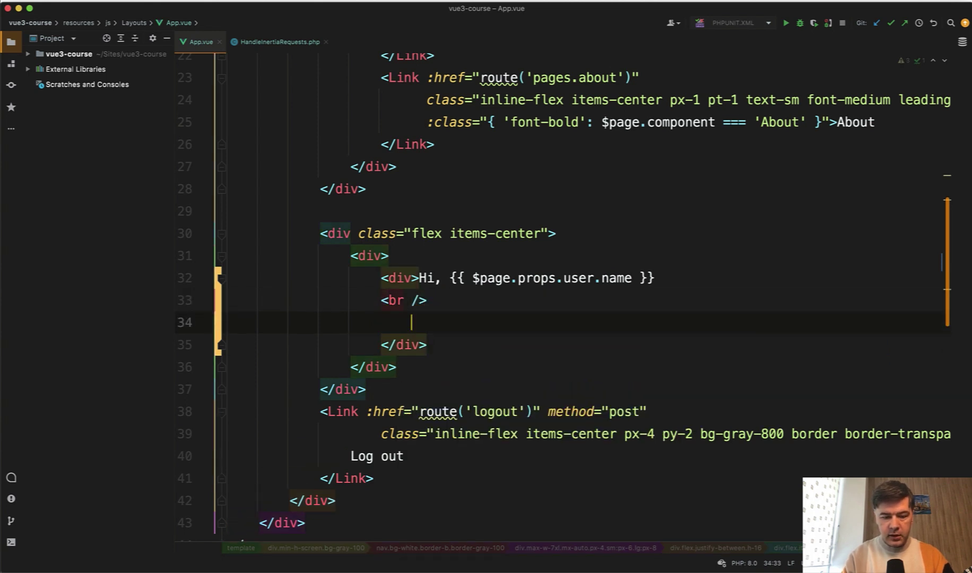
key("ctrl+v")
double_click(544, 322)
type("user")
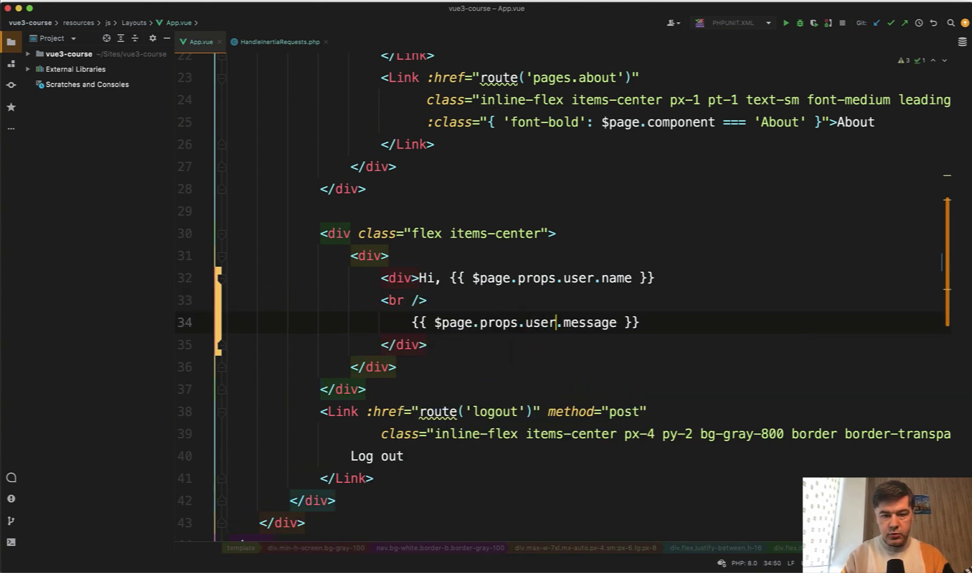
double_click(596, 321)
type("email")
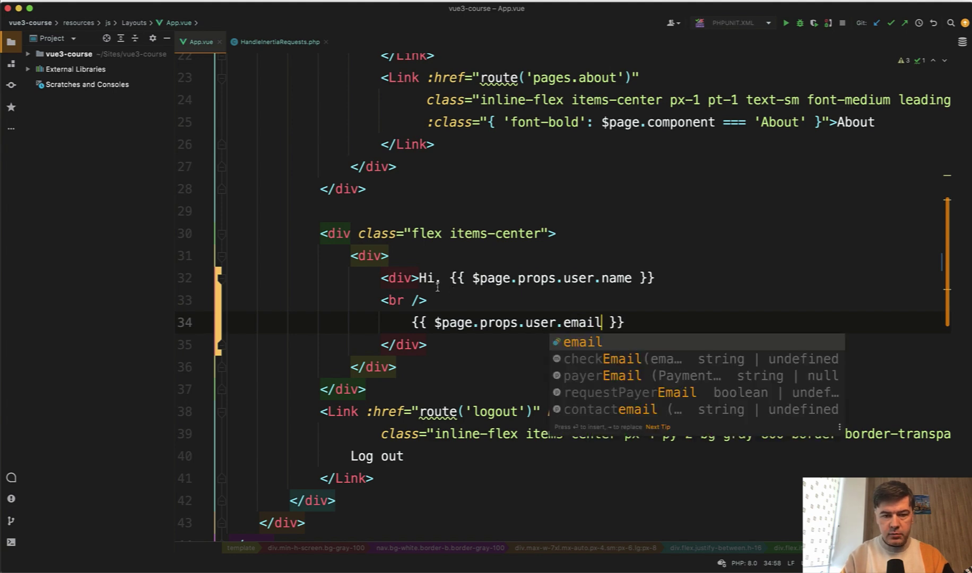
Step: Move 'Hi' onto its own line and reformat the template with Cmd+Alt+L
left_click(418, 278)
key("Return")
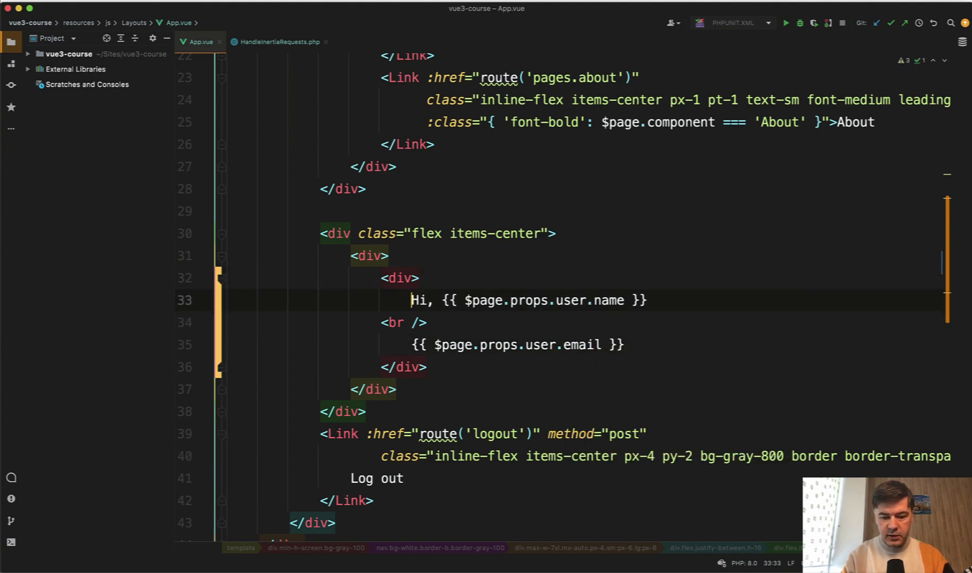
key("alt+super+l")
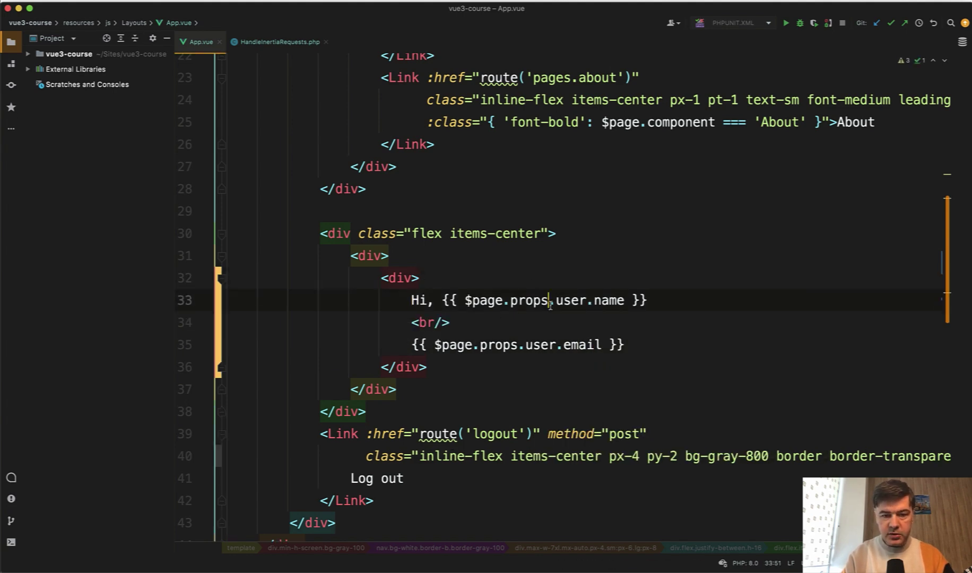
key("super+Tab")
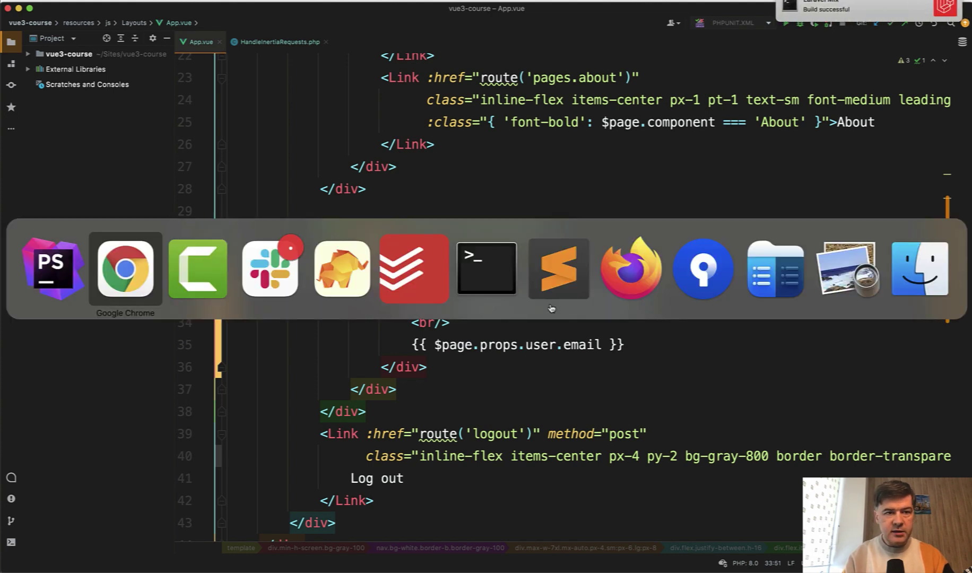
Step: Confirm the posts page header shows the user's real name and email, highlighting the email
key("super+Tab")
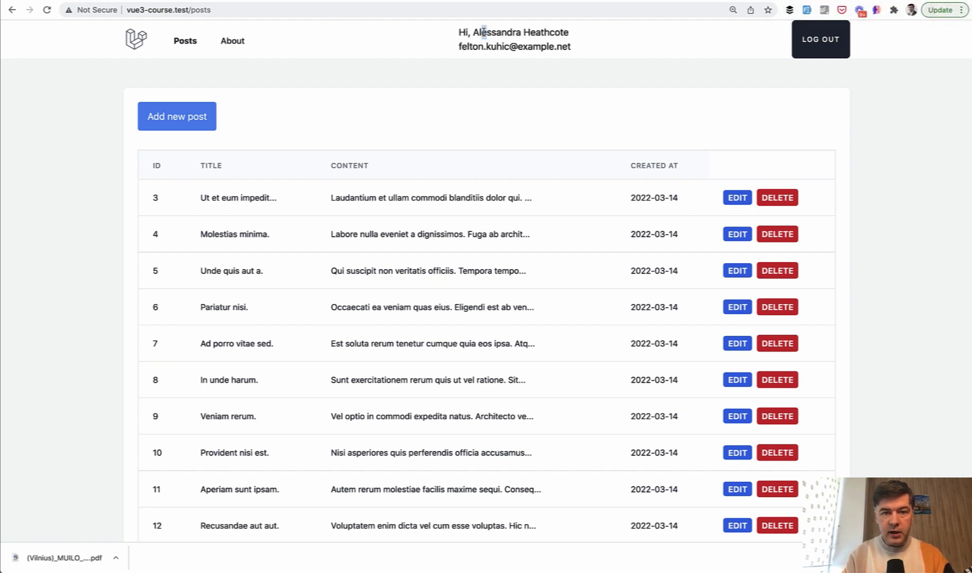
left_click_drag(479, 47, 535, 56)
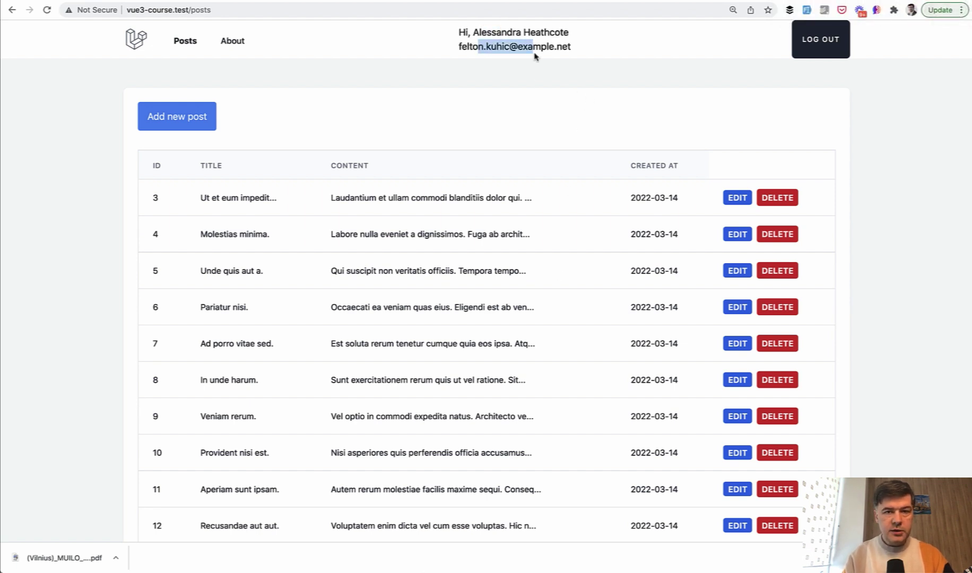
key("super+Tab")
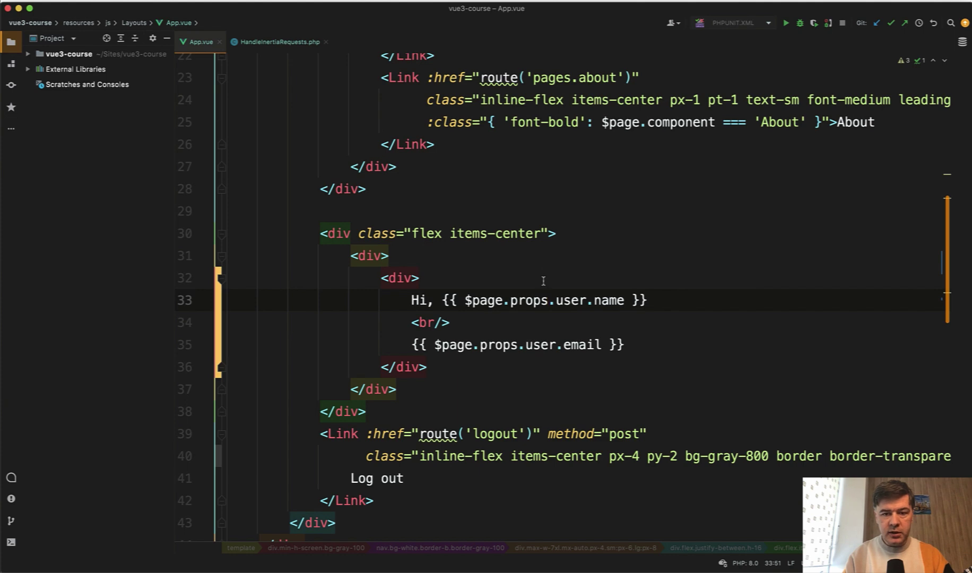
scroll(543, 281, "down", 10)
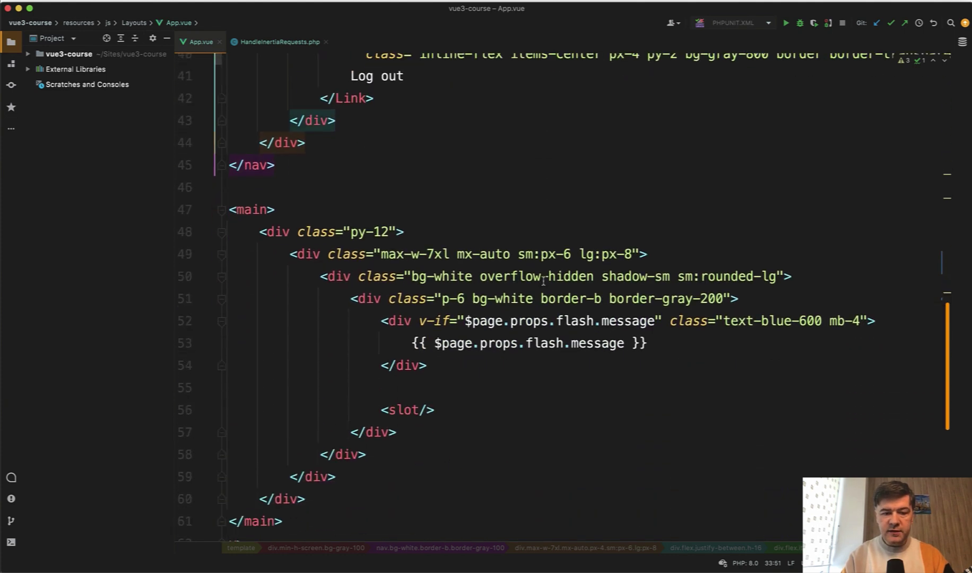
scroll(543, 281, "down", 5)
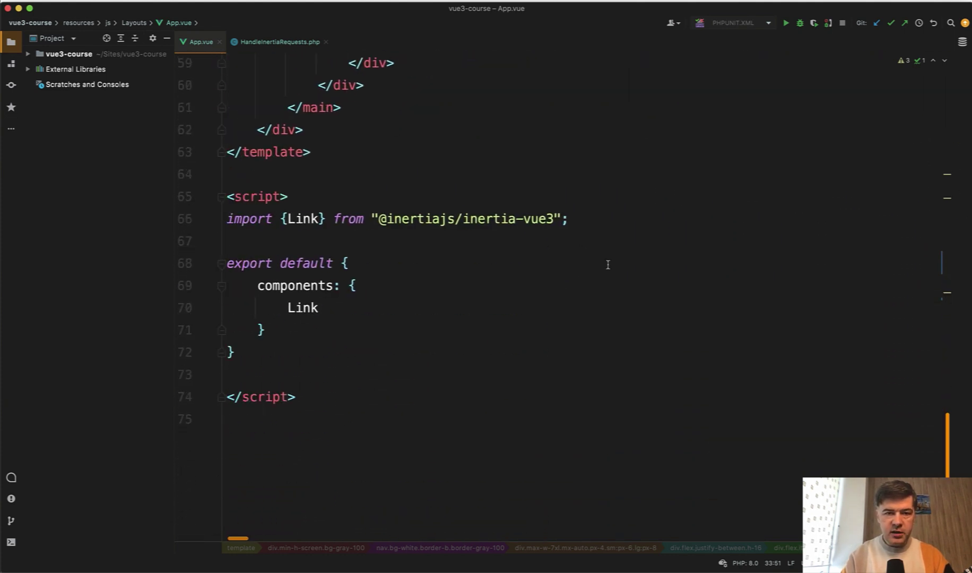
Step: Bring the HandleInertiaRequests.php share() method back into view
left_click(280, 42)
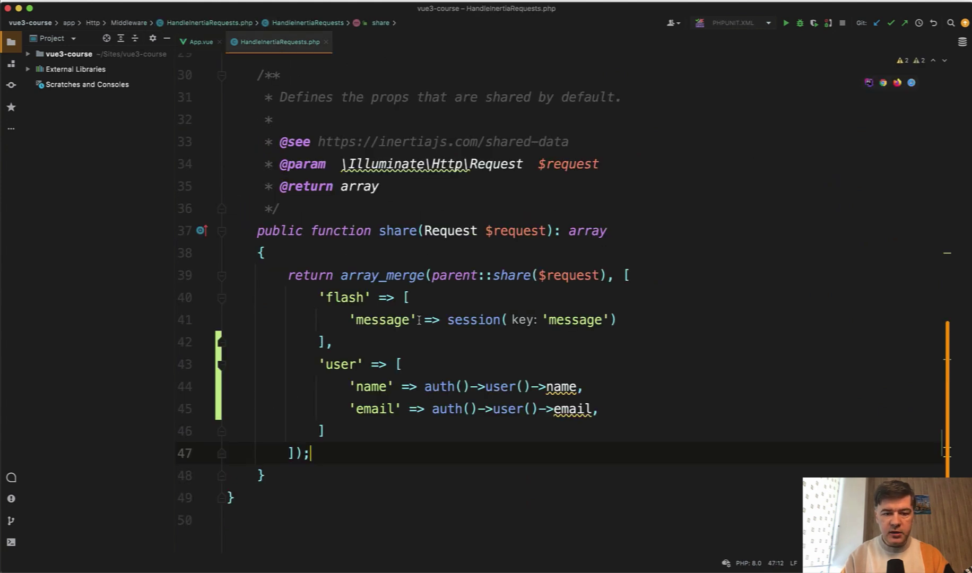
scroll(439, 354, "down", 2)
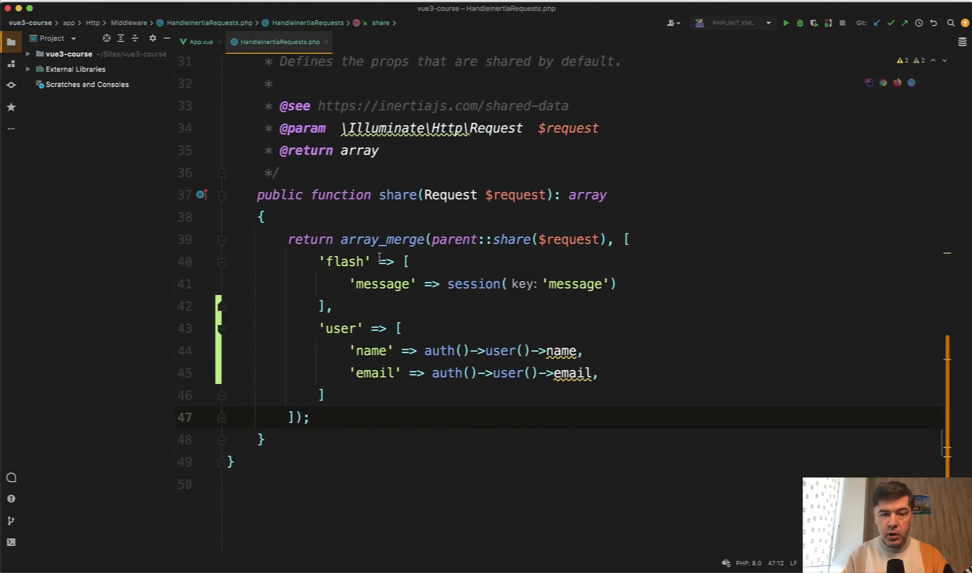
Step: After seeing the null-property error, append ?? '' to the shared name and email
key("super+Tab")
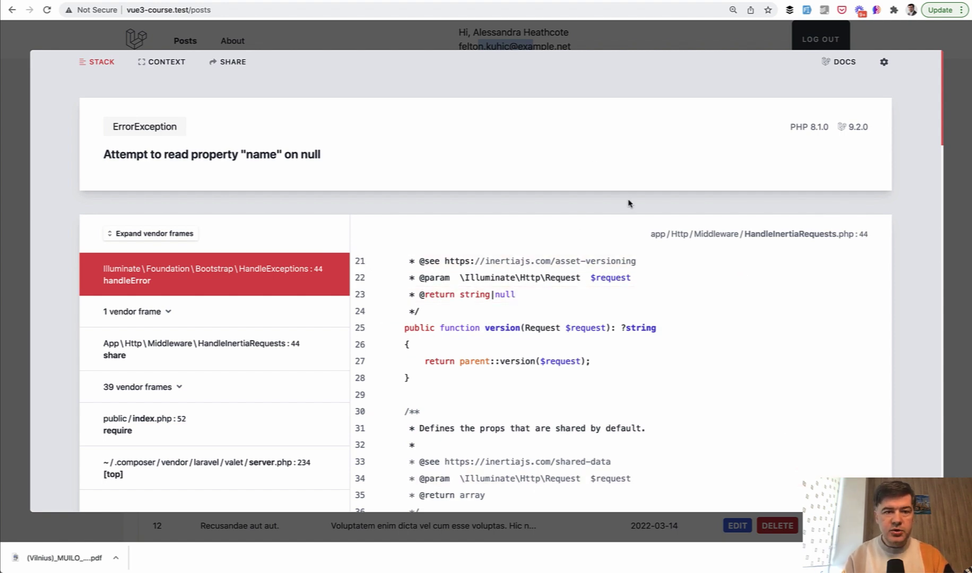
key("super+Tab")
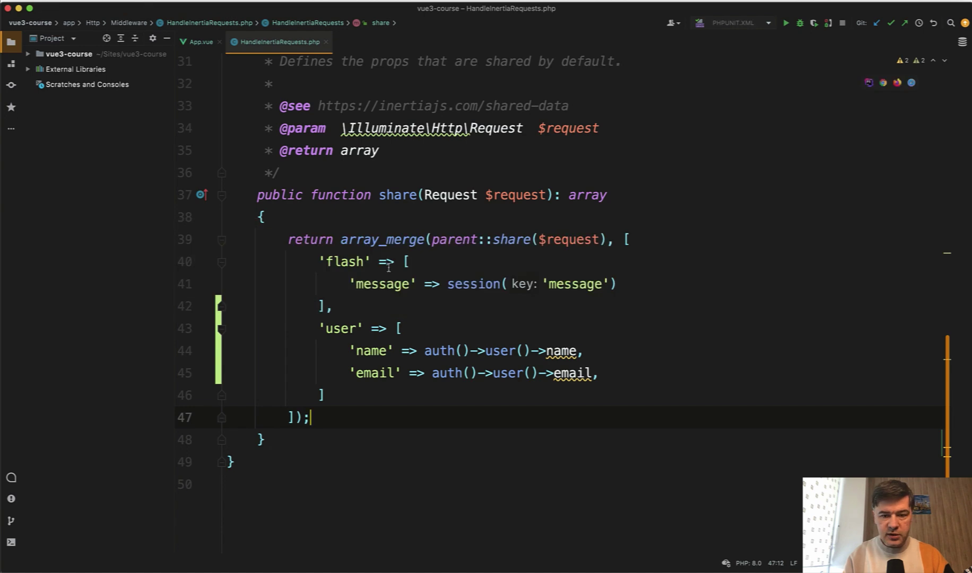
left_click(577, 350)
type("?? ''")
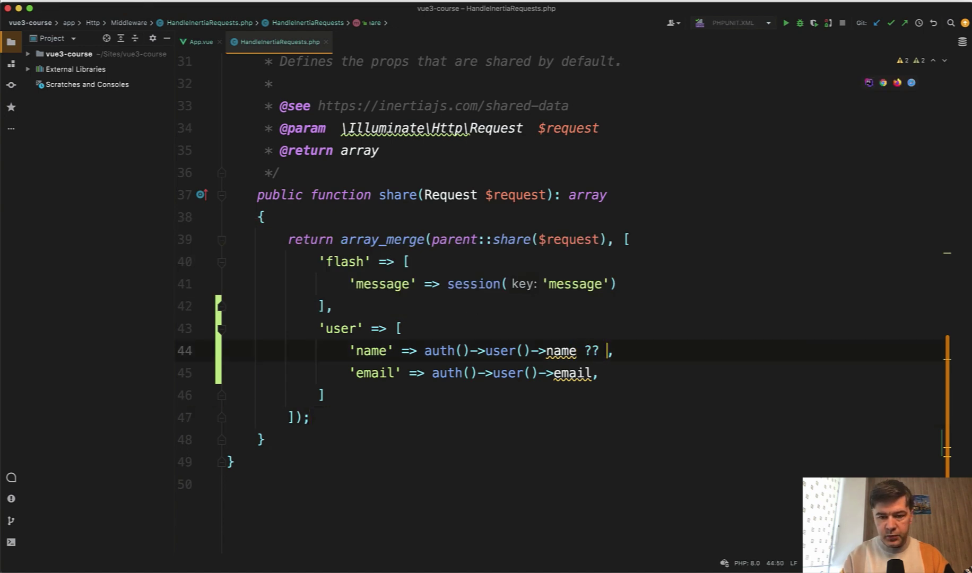
left_click(592, 372)
type("?? '")
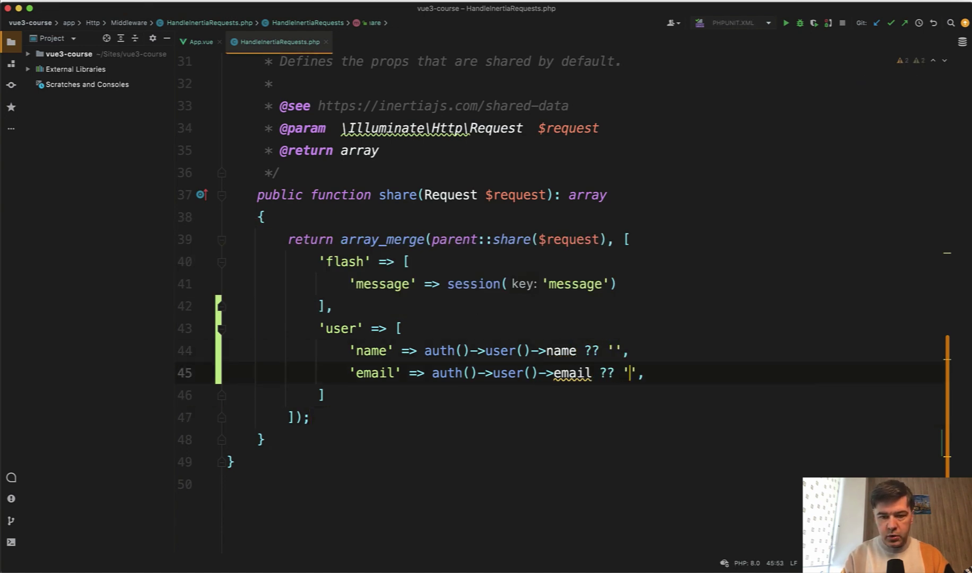
key("super+Tab")
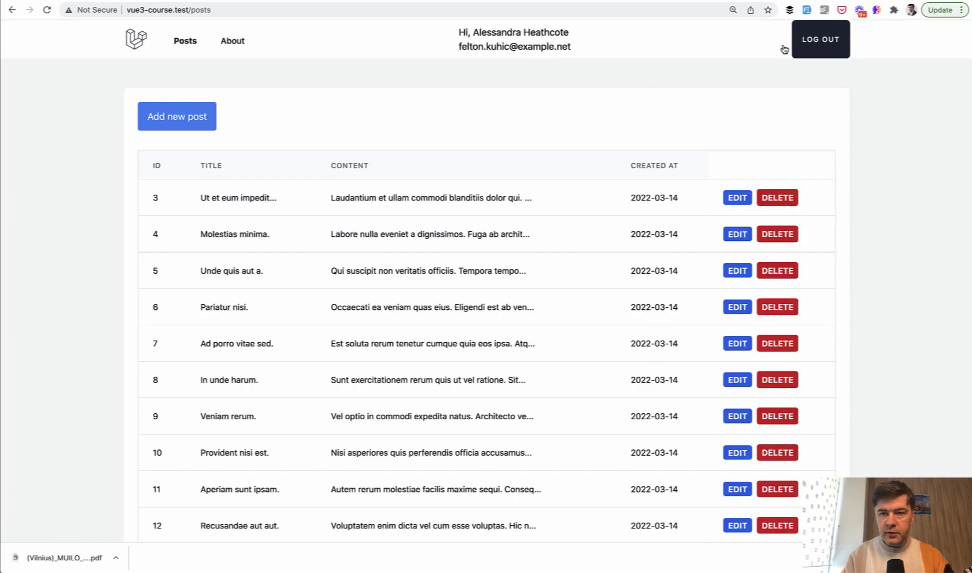
Step: Load the login page in Chrome, then return to the null-safe share method
left_click(820, 39)
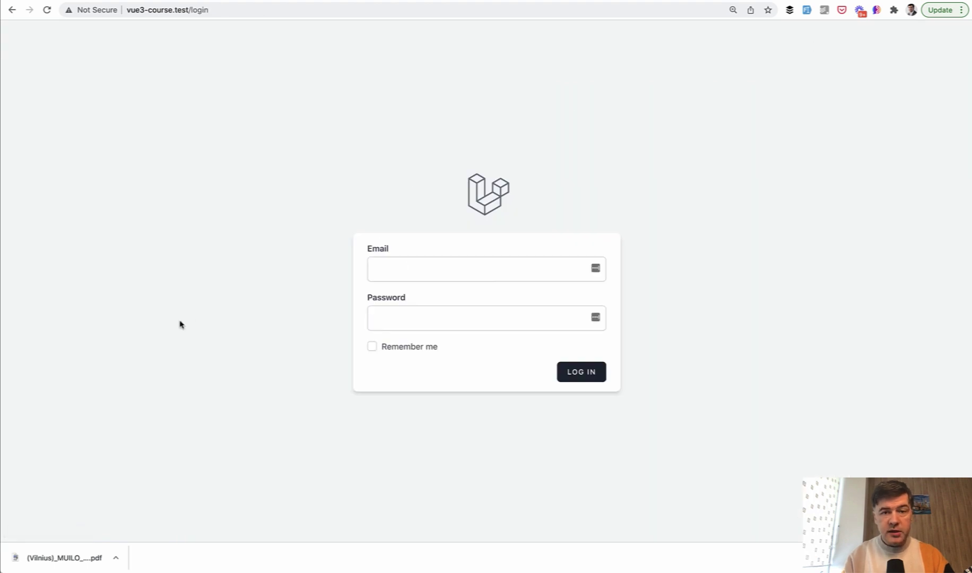
key("super+Tab")
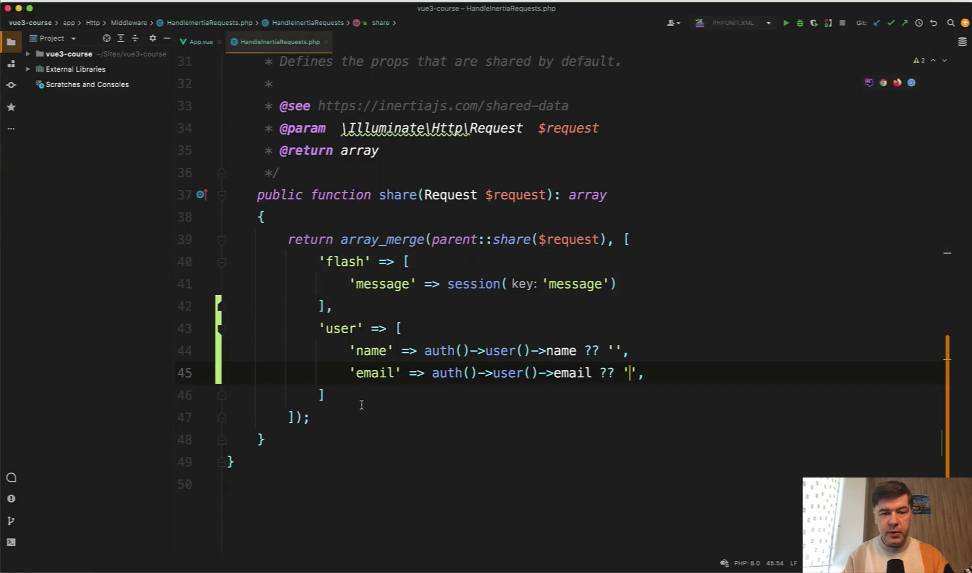